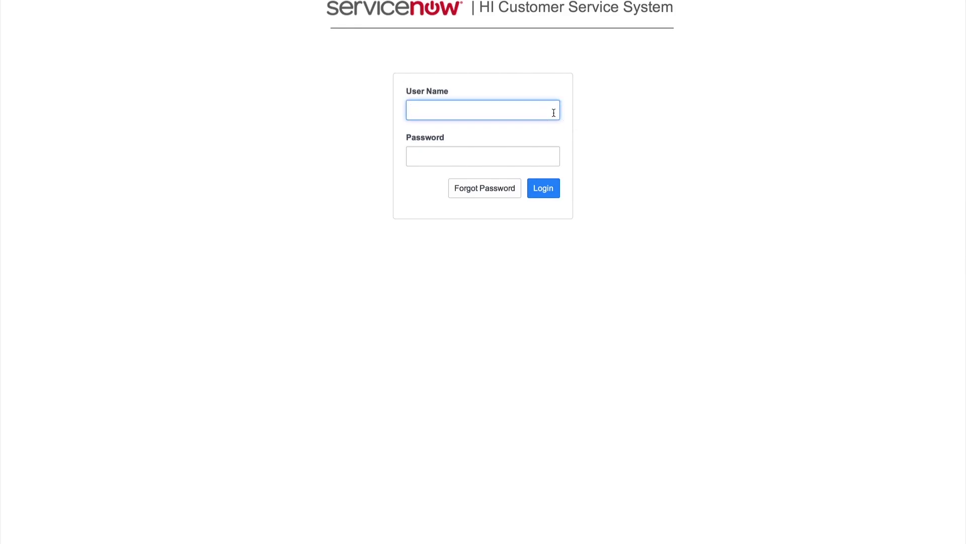
Step: Sign in with the user's e-mail and password, then go to Manage Upgrades
text(joe.employee@example.com)
key(Tab)
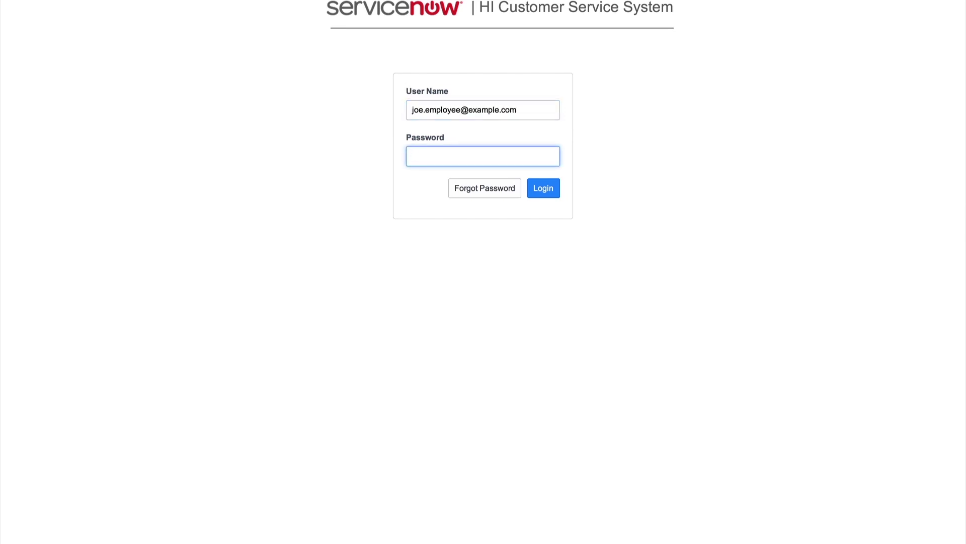
text(password123)
click(544, 199)
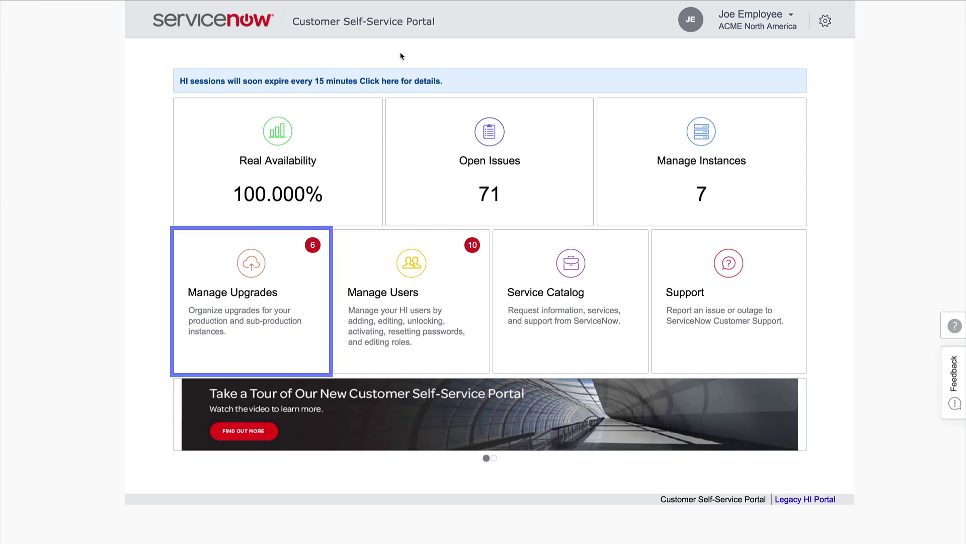
click(267, 258)
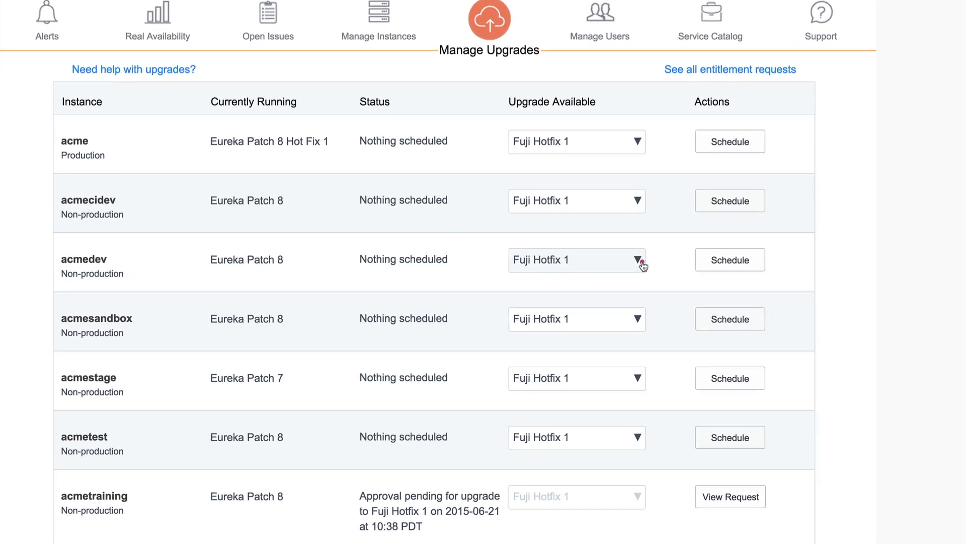
Step: Keep Fuji Hotfix 1 as acmedev's upgrade version and begin scheduling that upgrade
click(642, 263)
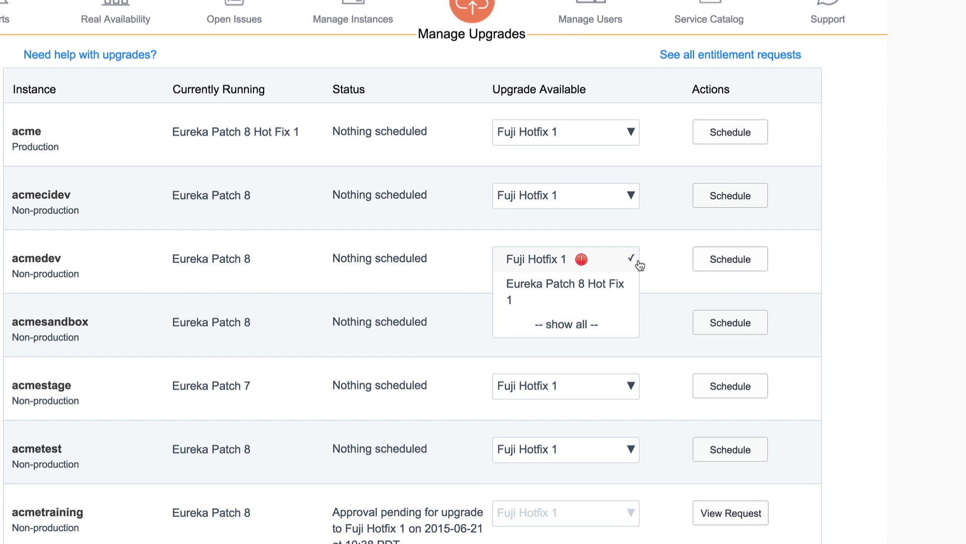
mouse_move(582, 261)
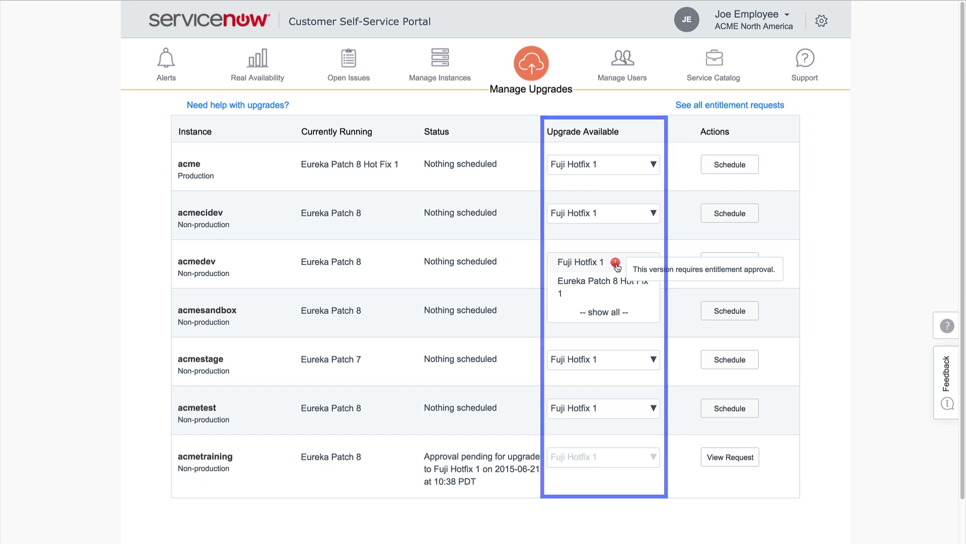
click(617, 267)
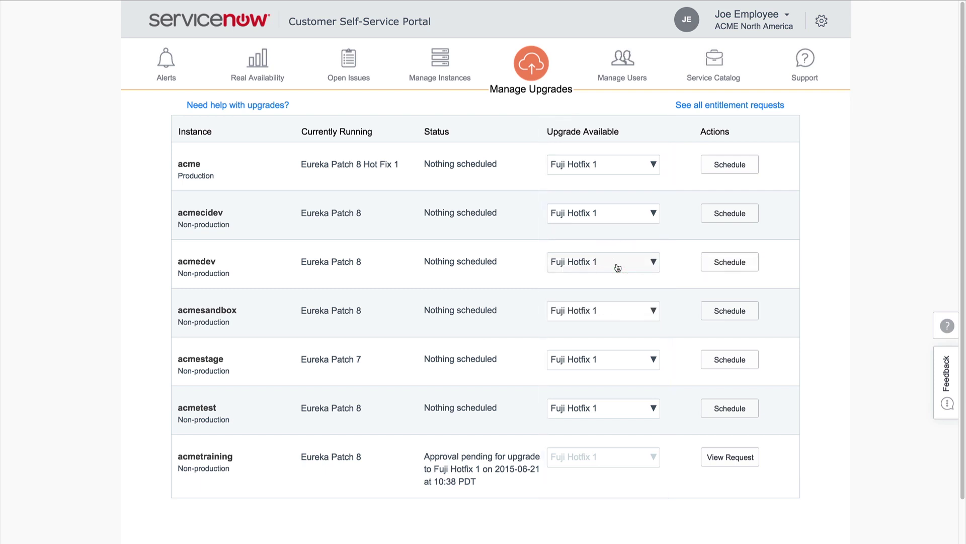
click(729, 261)
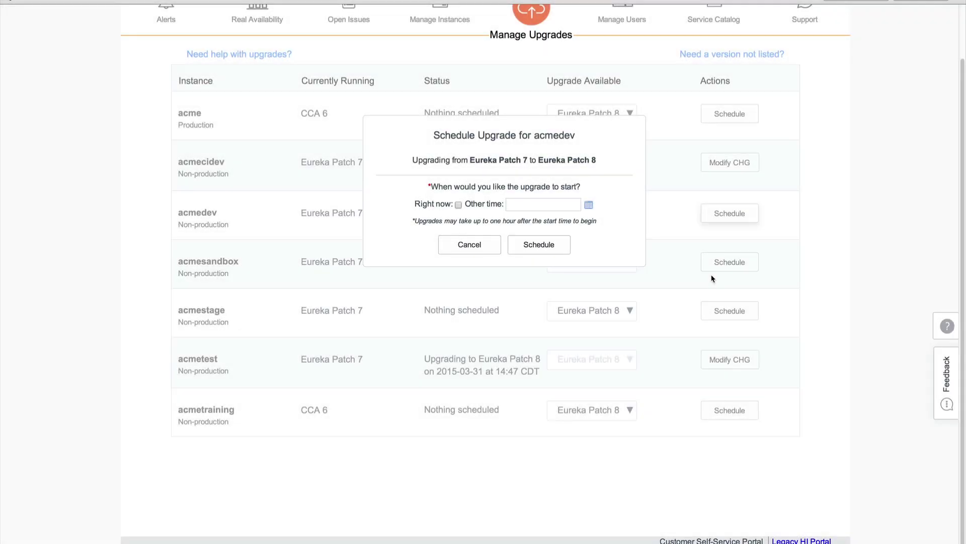
Step: Choose to start acmedev's Fuji Hotfix 1 upgrade immediately
click(458, 204)
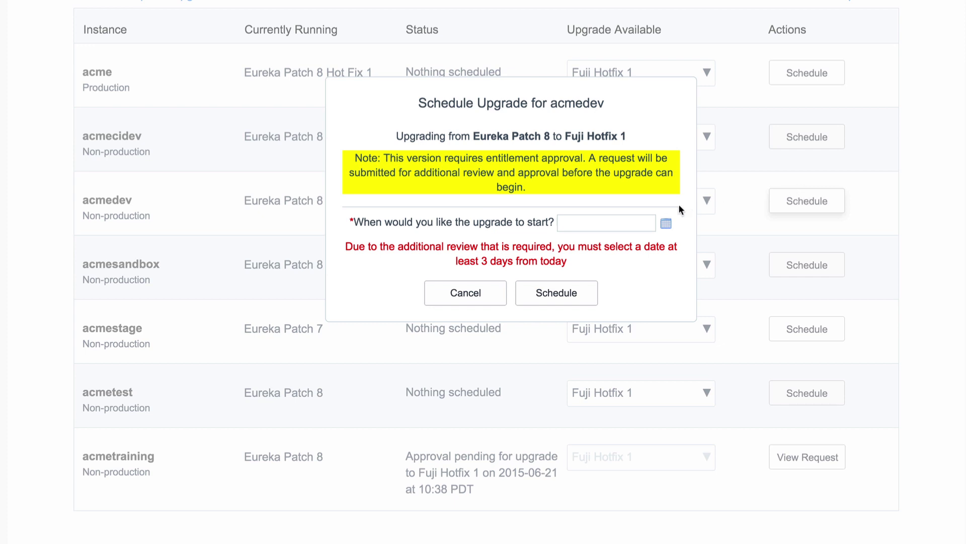
Step: Bring up the start-date calendar for acmedev's upgrade
click(666, 223)
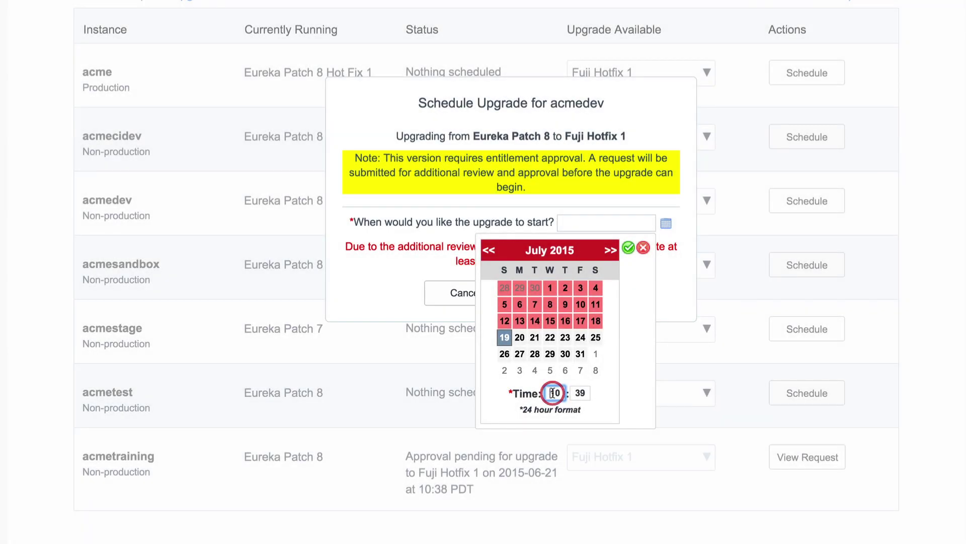
key(BackSpace)
text(21)
key(Tab)
text(45)
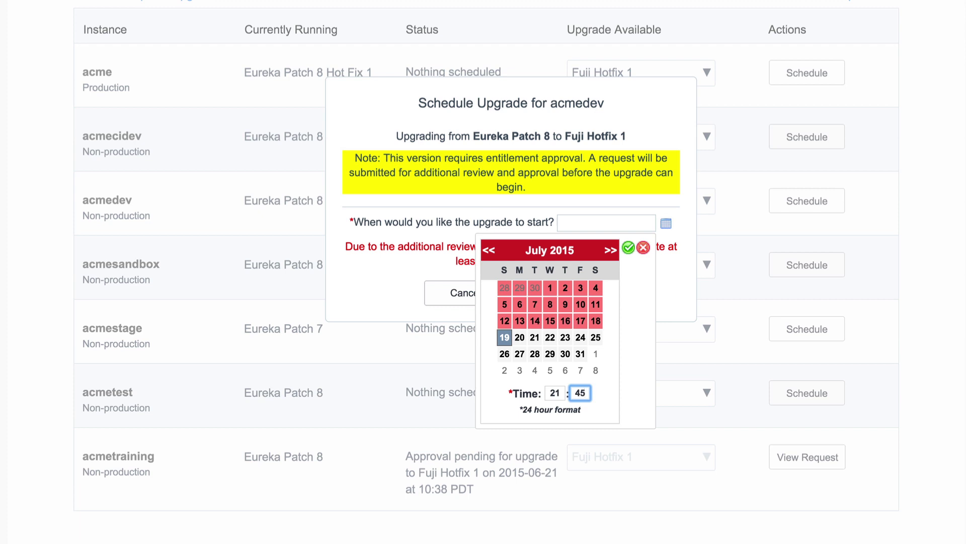
click(628, 247)
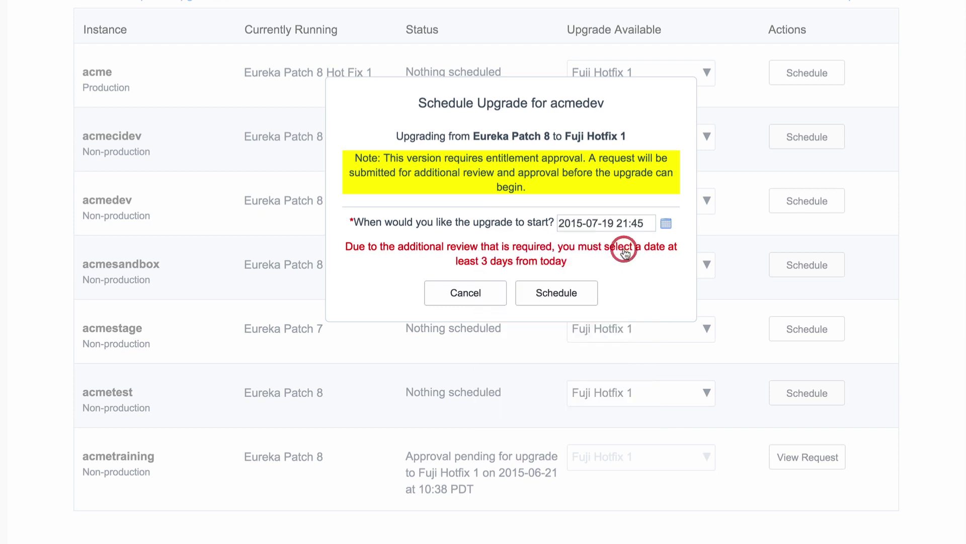
click(586, 292)
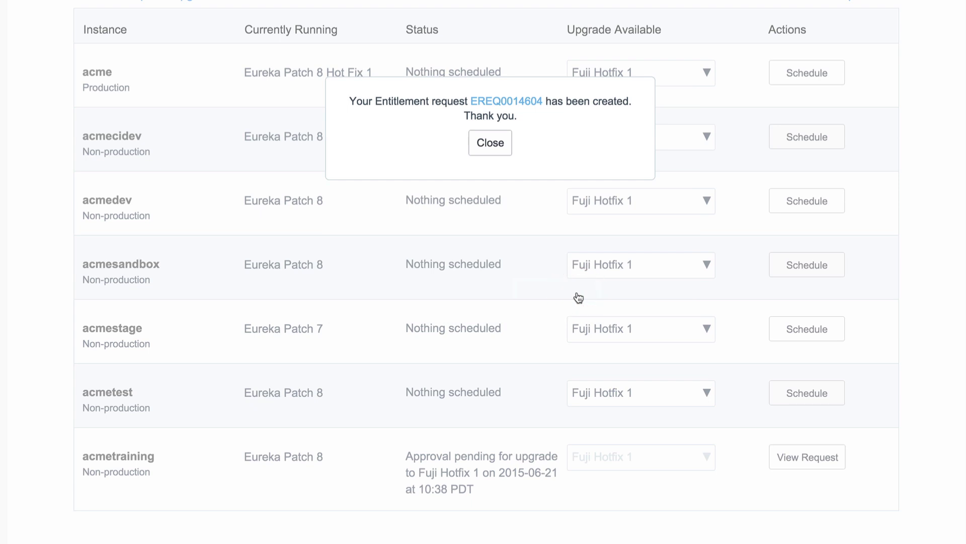
click(499, 147)
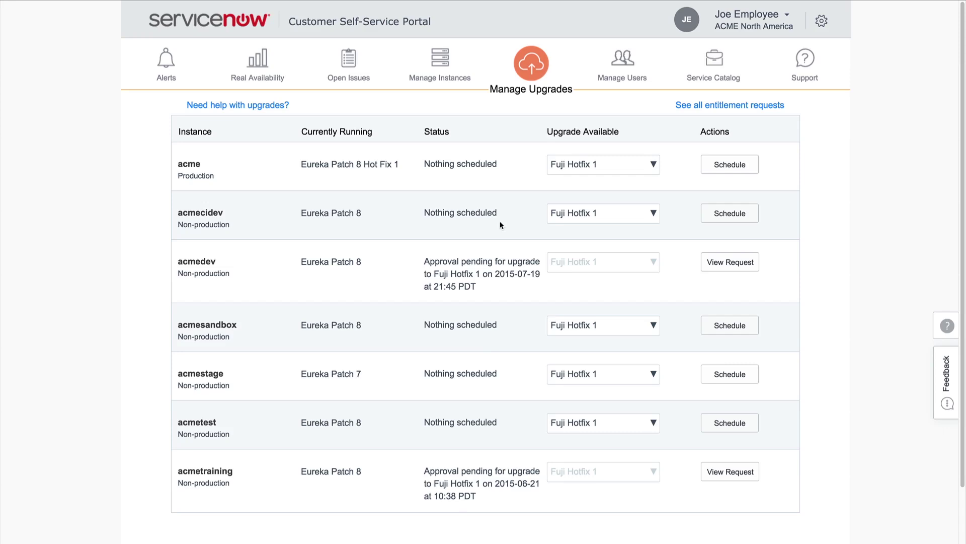
Step: Post 'When will my entitlement be approved?' on the pending entitlement request and reload it
click(697, 104)
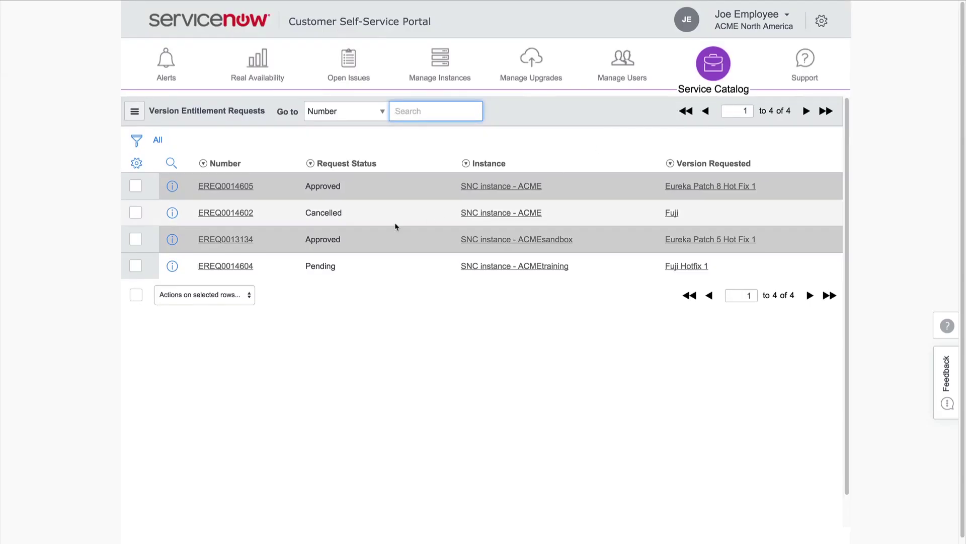
click(251, 267)
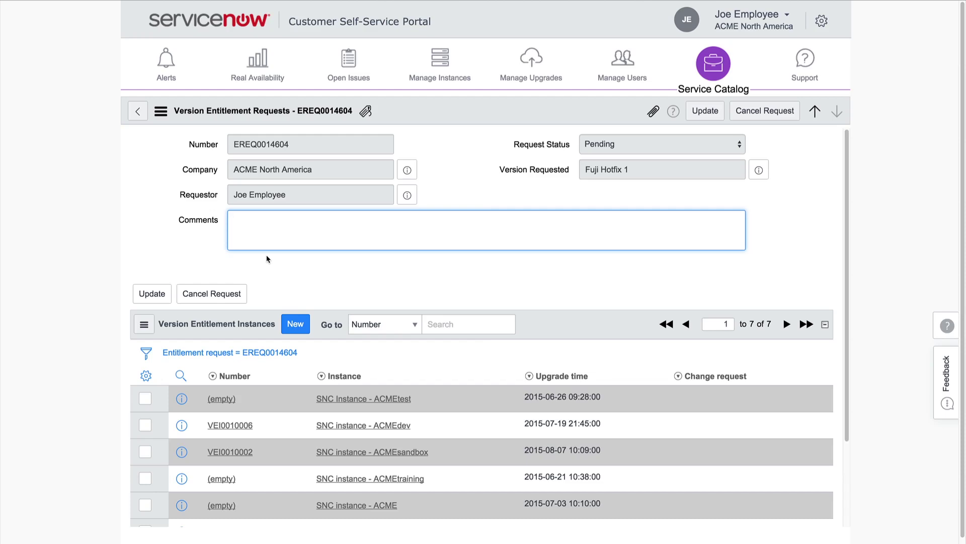
text(When will my entitlement)
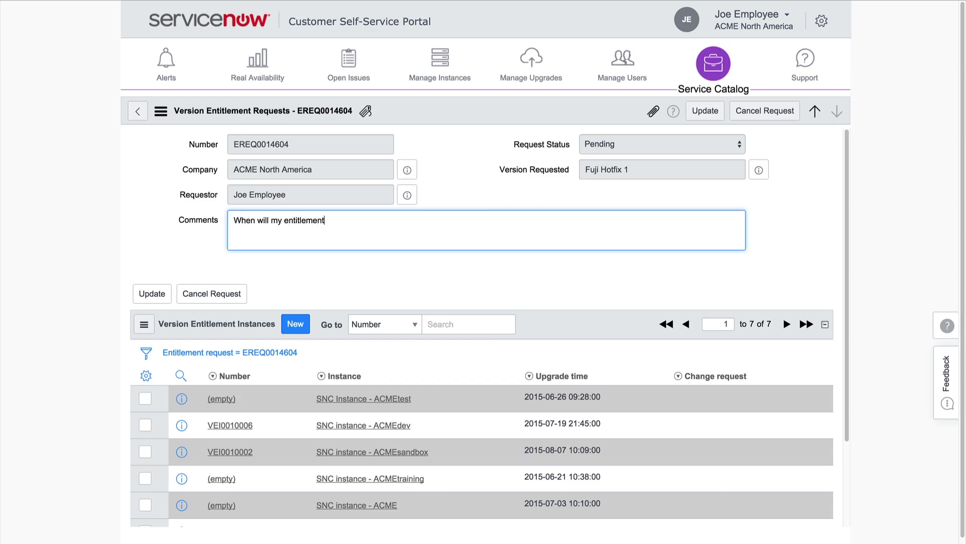
text( be approved?)
click(162, 294)
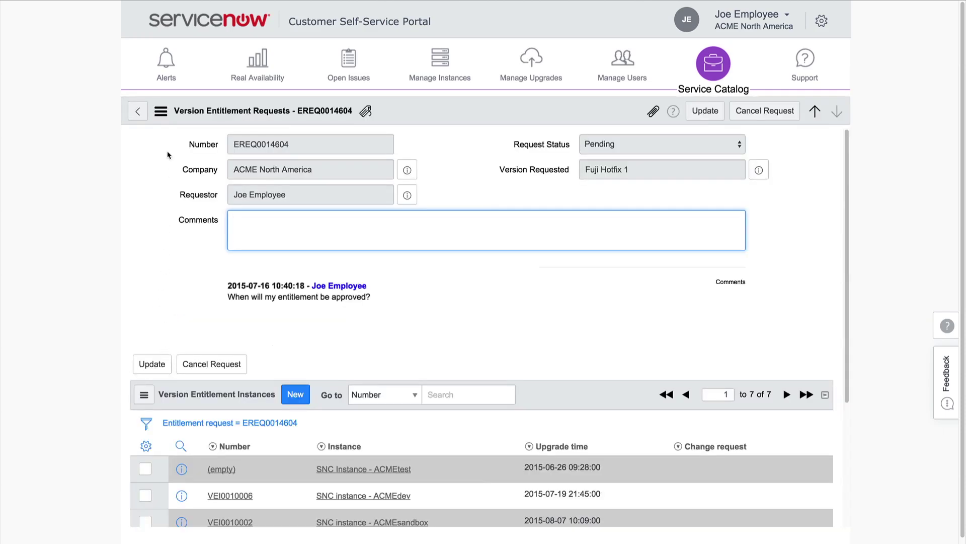
click(163, 114)
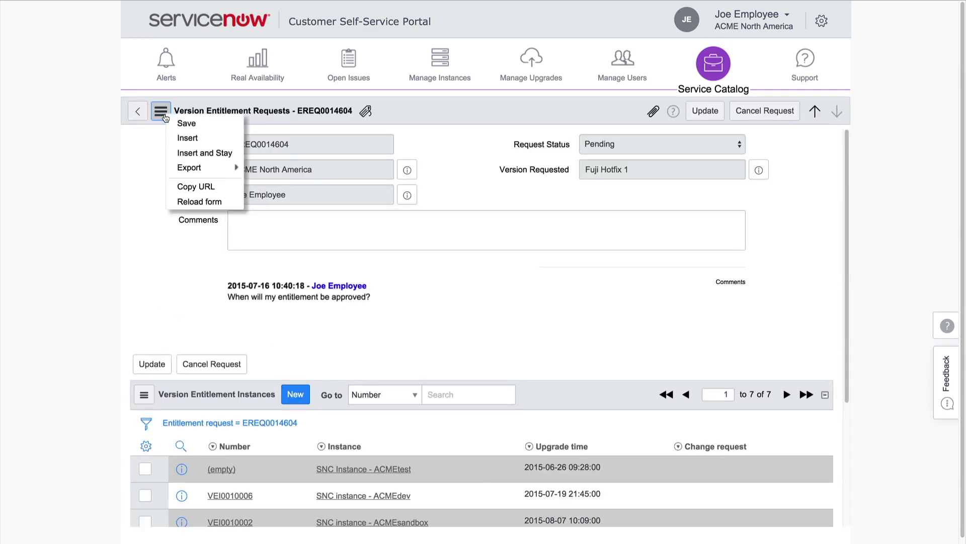
click(176, 201)
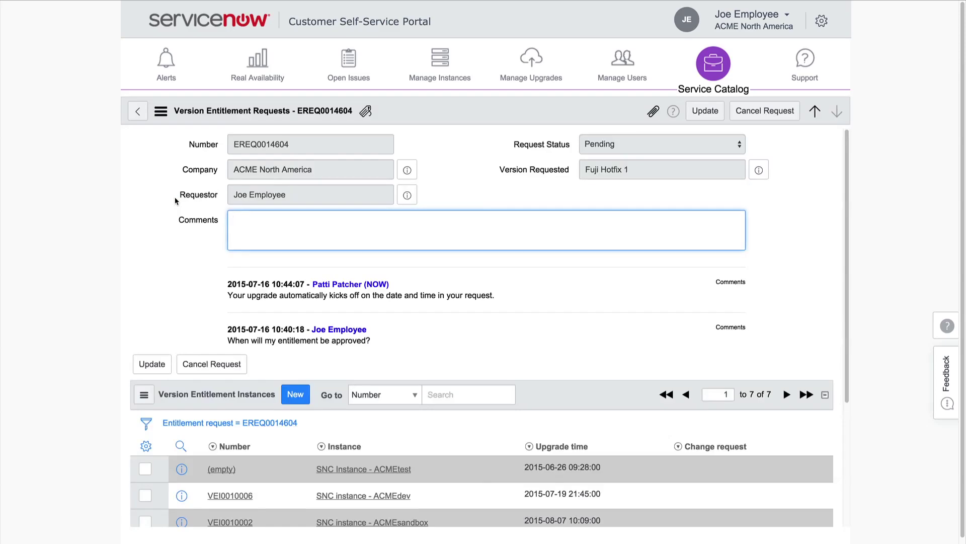
Step: Return from the request form to the Version Entitlement Requests list
click(137, 111)
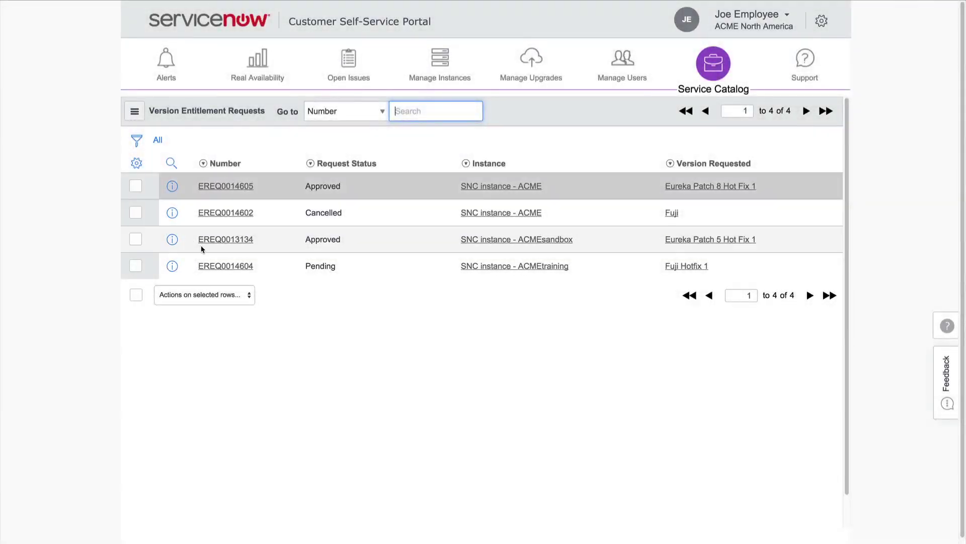
Step: Open pending request EREQ0014604 and view acmedev's entitlement instance record
click(212, 265)
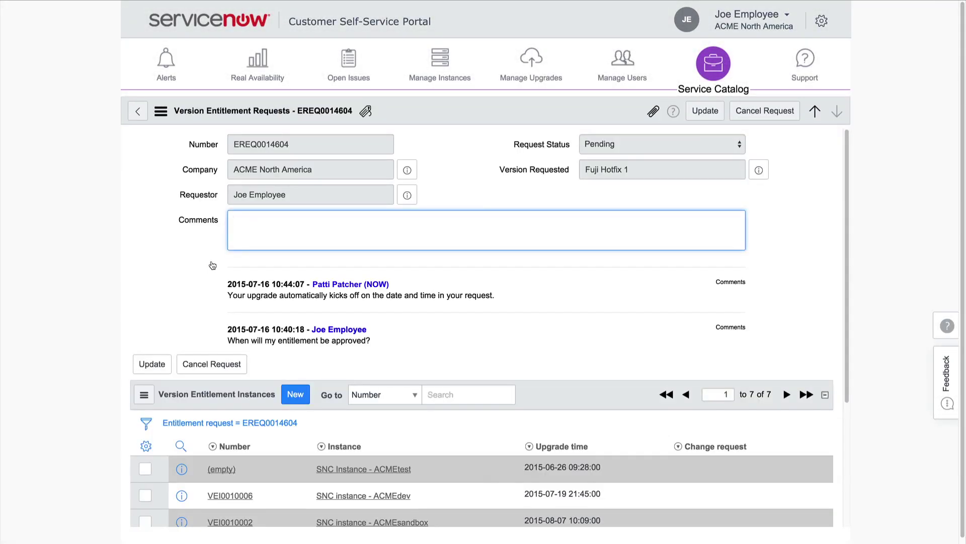
scroll(847, 342, down, 1)
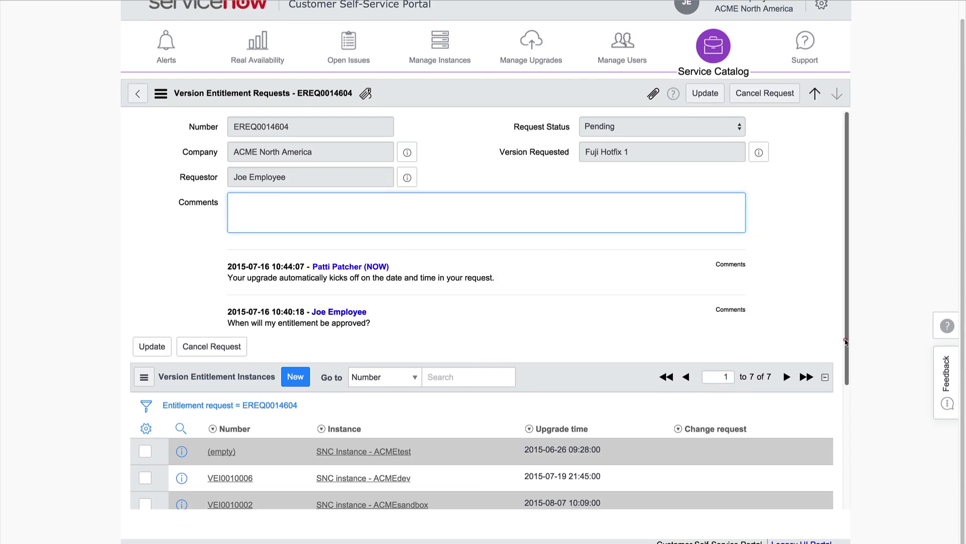
drag(847, 342, 830, 489)
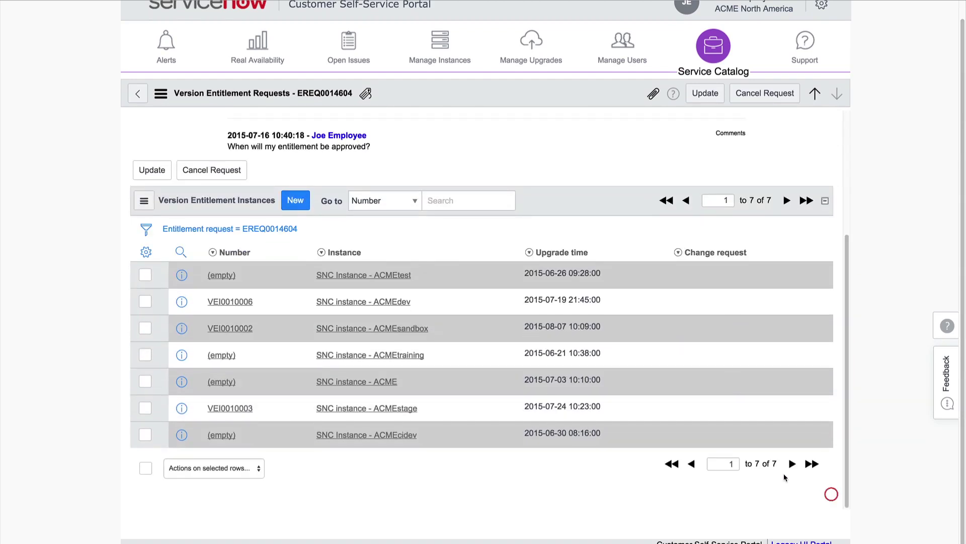
click(246, 303)
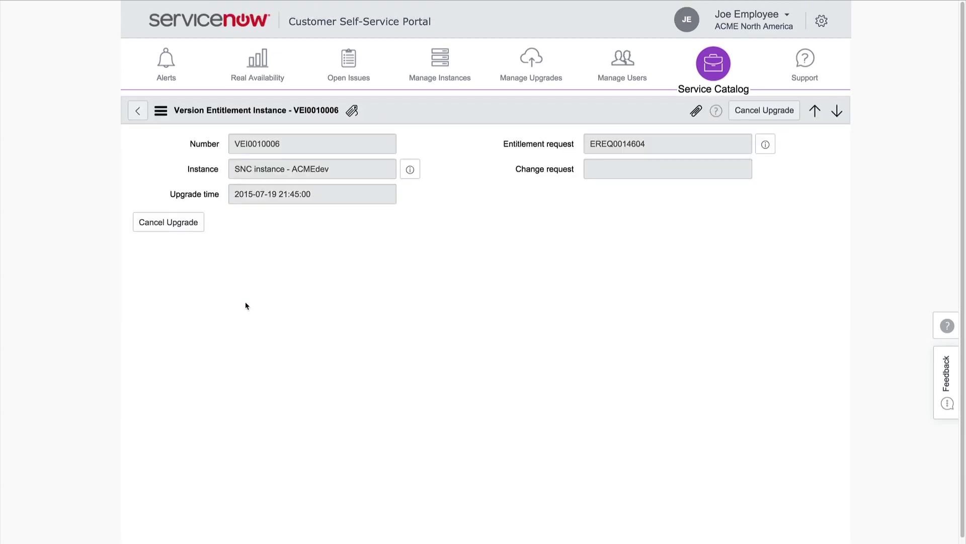
click(185, 225)
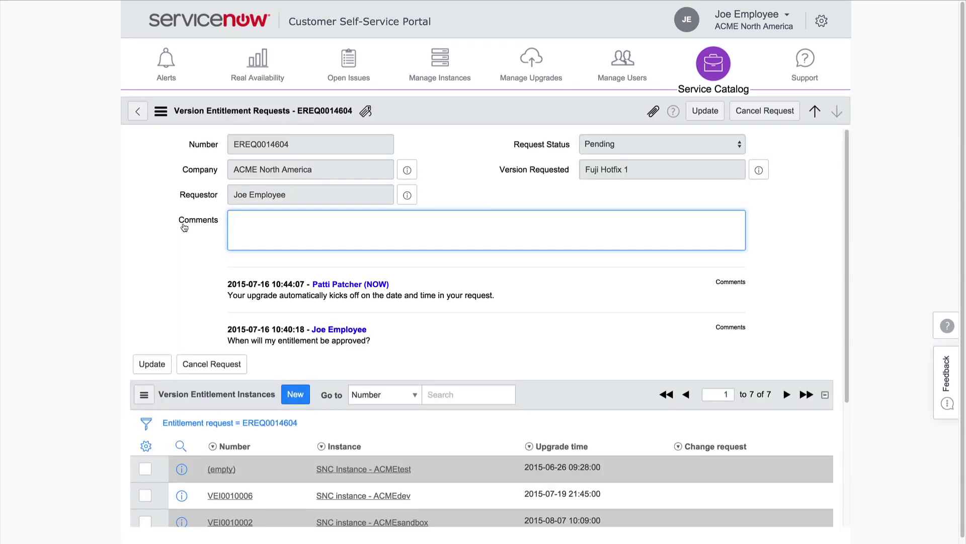
Step: Inspect ACMEdev entitlement VEI0010006, then return to the entitlement requests list
drag(846, 313, 837, 480)
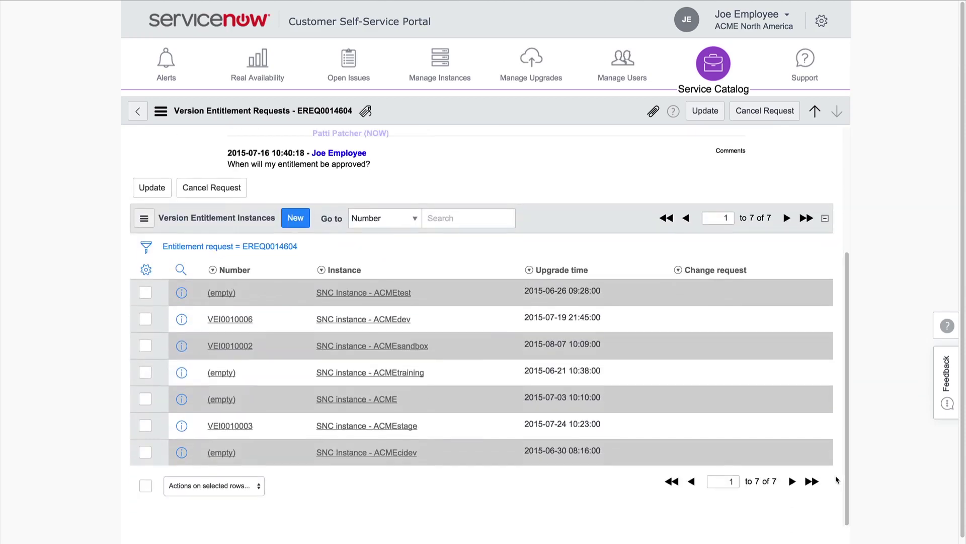
click(250, 319)
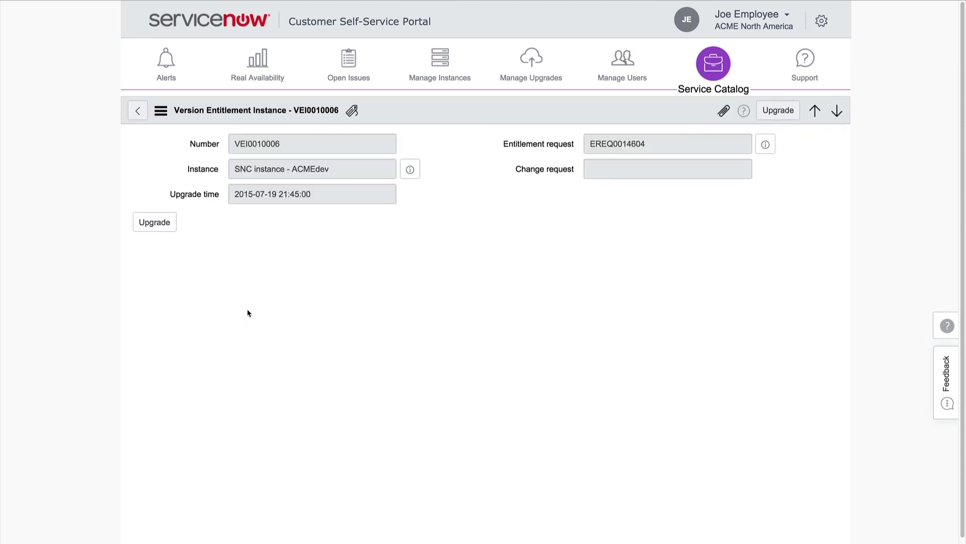
click(154, 224)
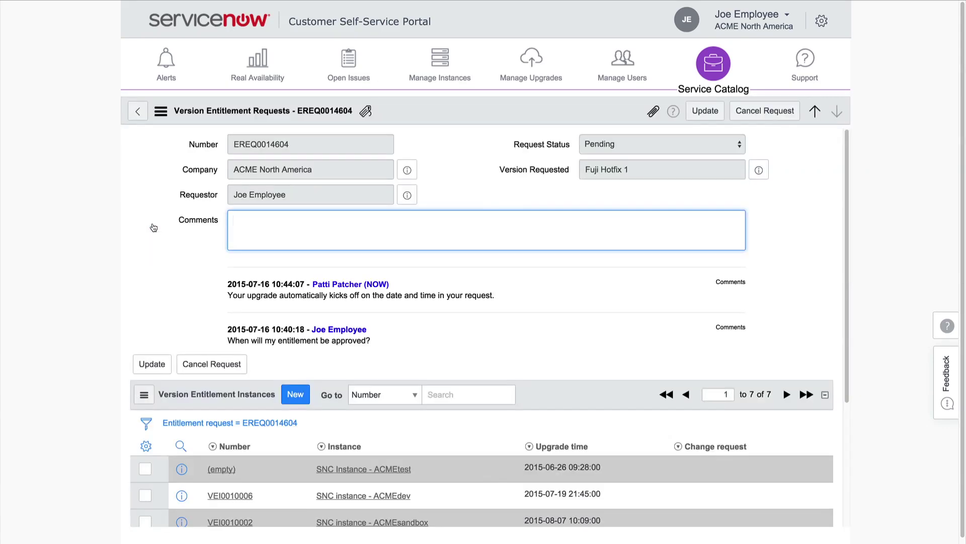
click(135, 114)
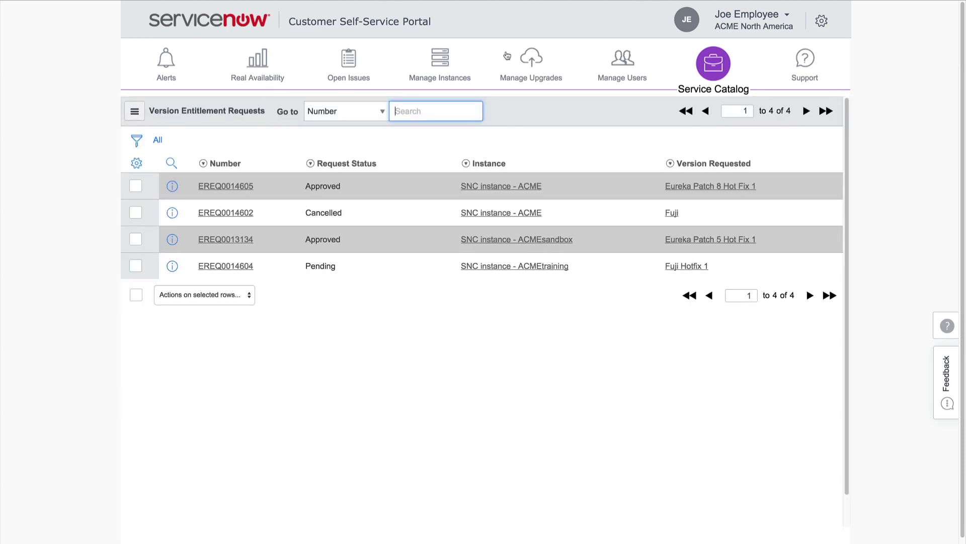
Step: Go to Manage Upgrades and show acmesandbox's available upgrade versions
click(528, 62)
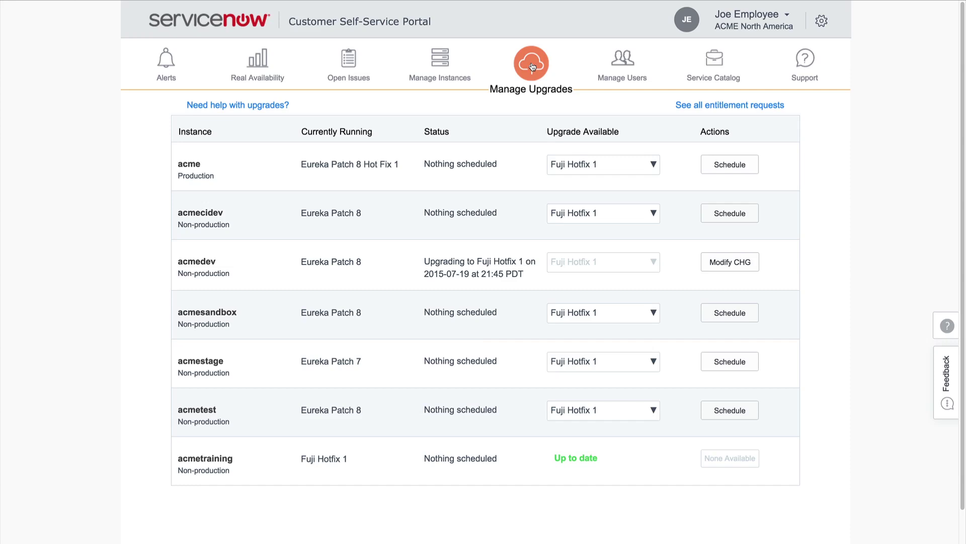
click(652, 313)
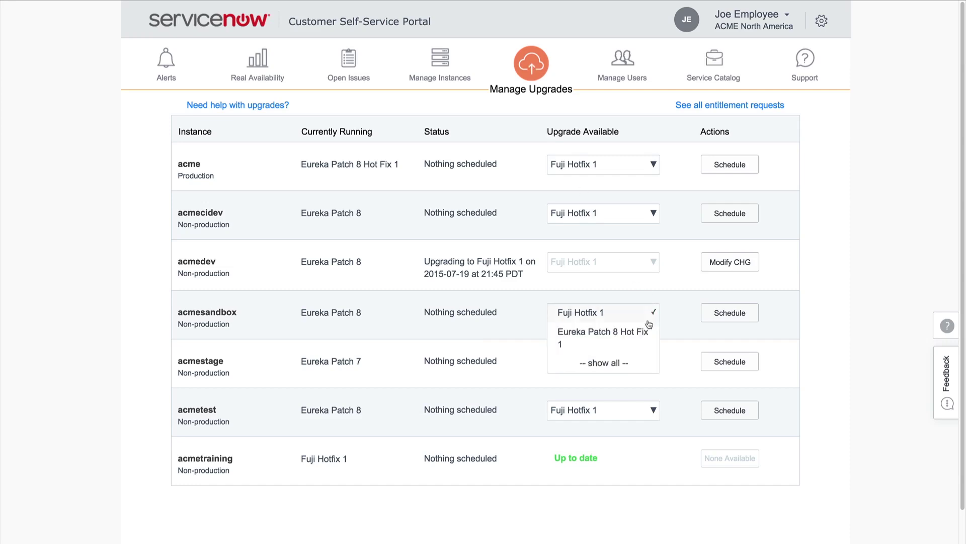
Step: Schedule acmesandbox's upgrade to Eureka Patch 8 Hot Fix 1 for 2015-07-17 at 09:45
click(637, 331)
click(712, 312)
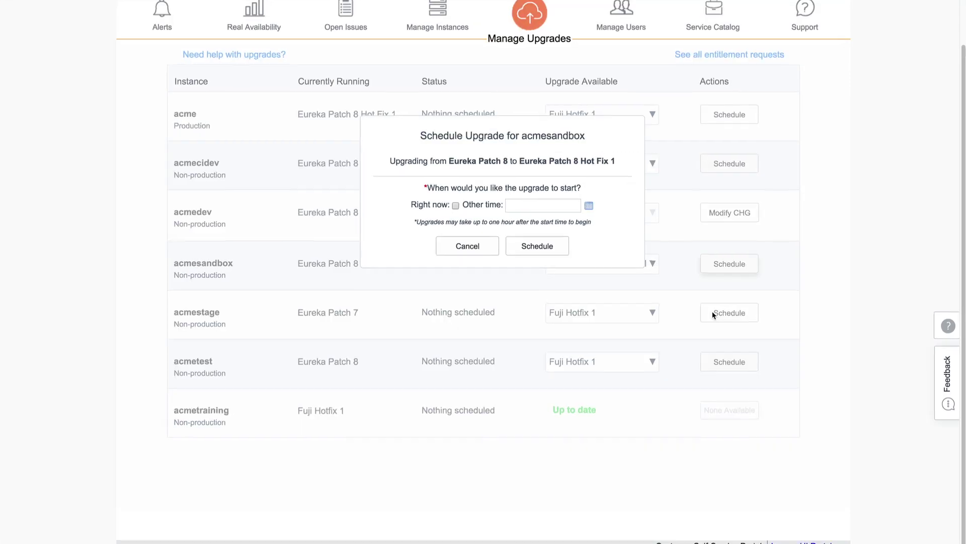
click(589, 205)
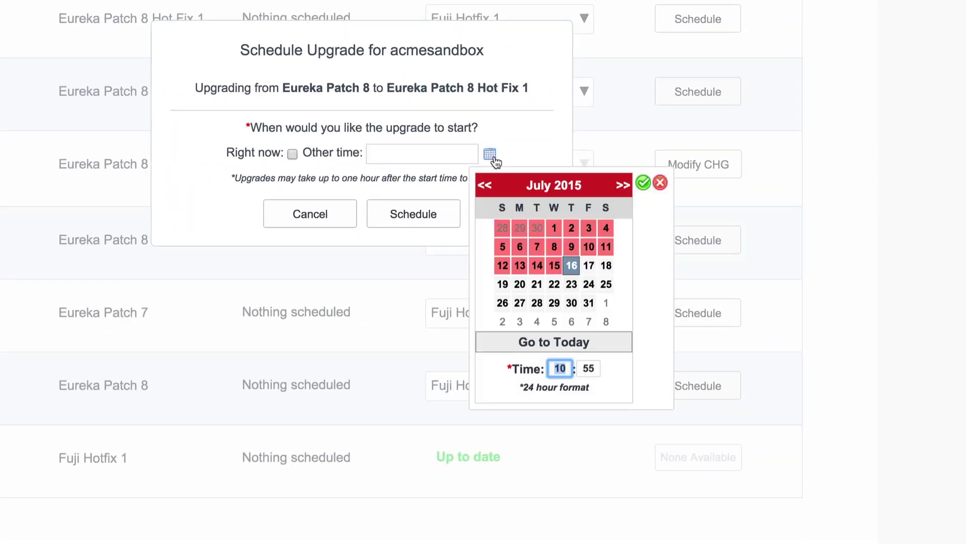
click(587, 266)
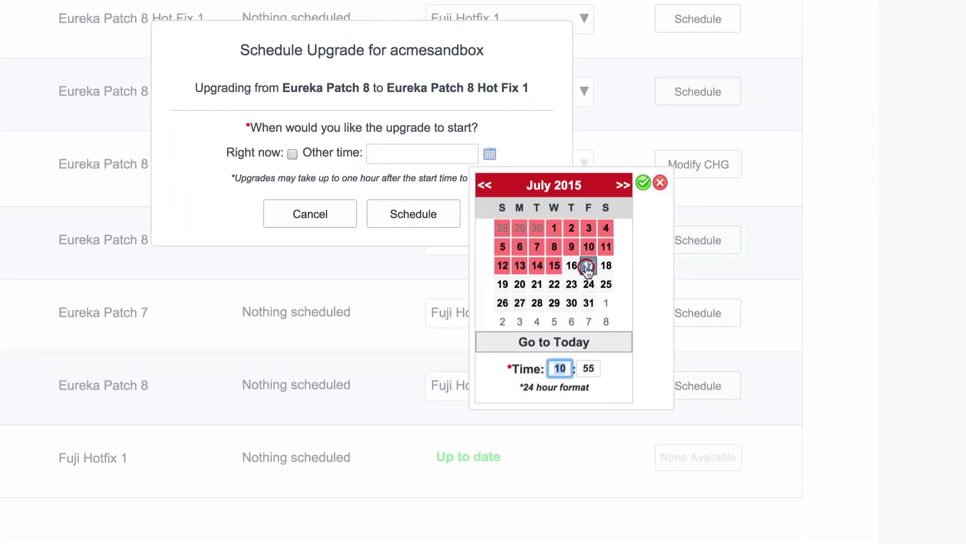
text(9)
key(Tab)
text(45)
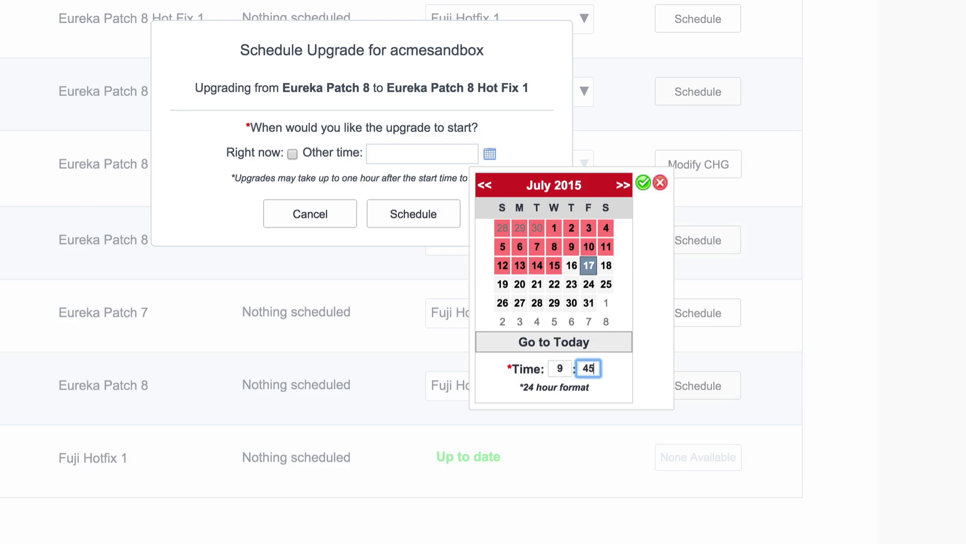
click(642, 182)
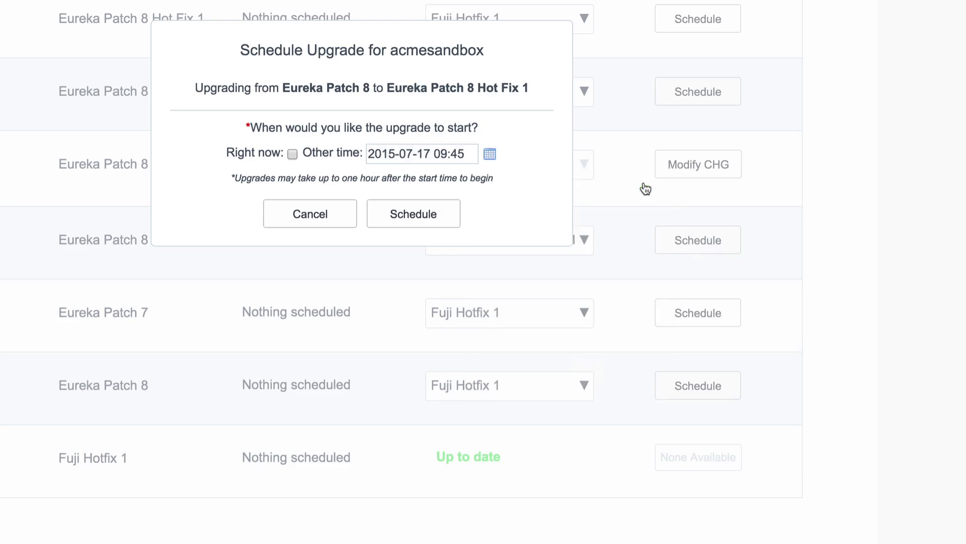
click(413, 213)
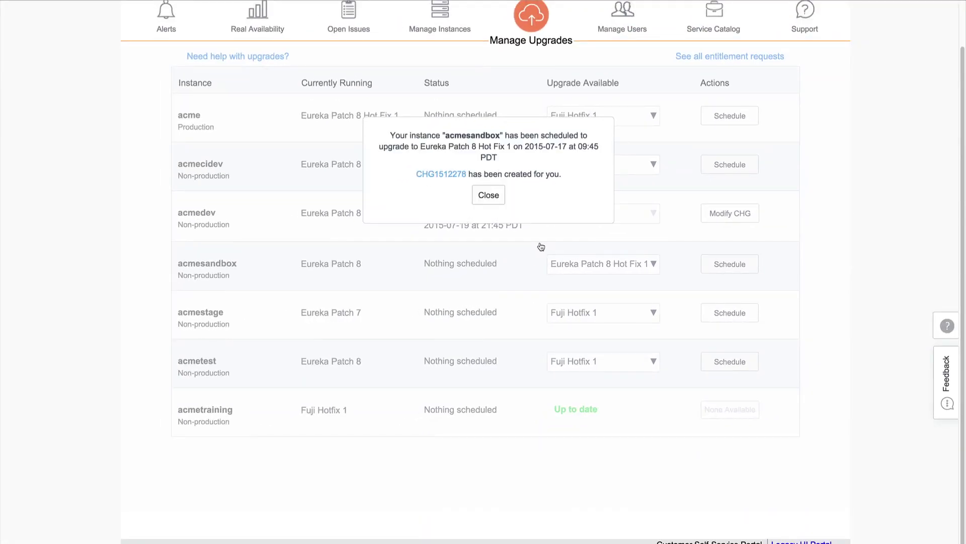
Step: Cancel the scheduled acmesandbox upgrade through its change request CHG1512278
click(488, 194)
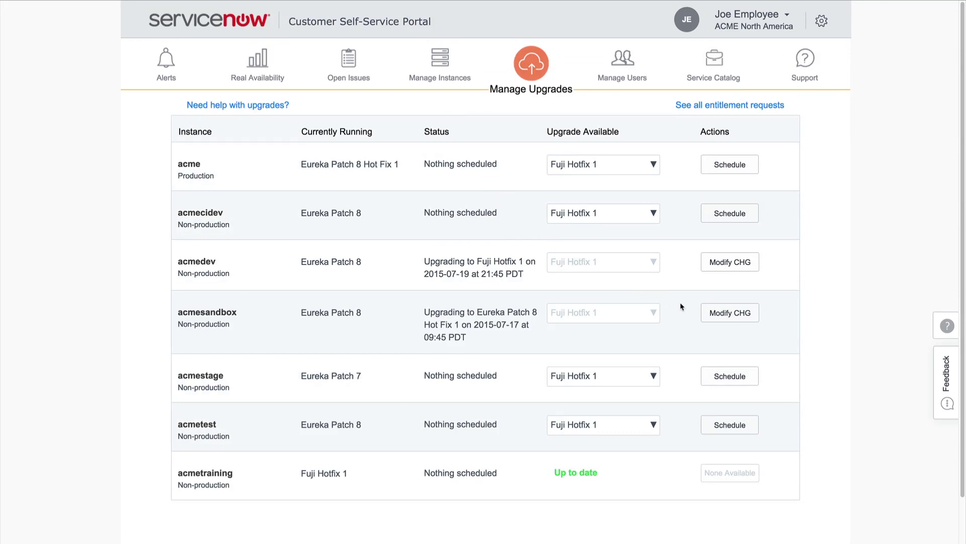
click(717, 322)
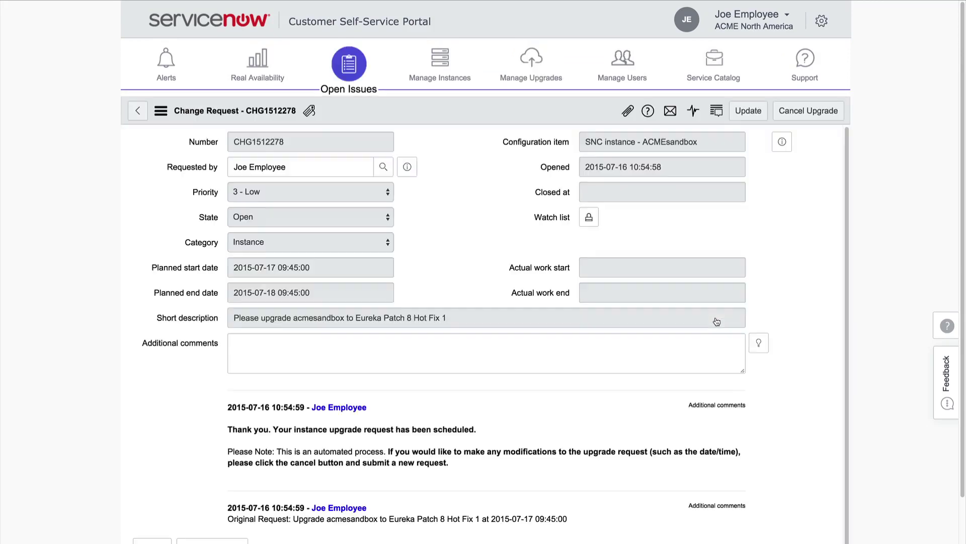
click(807, 113)
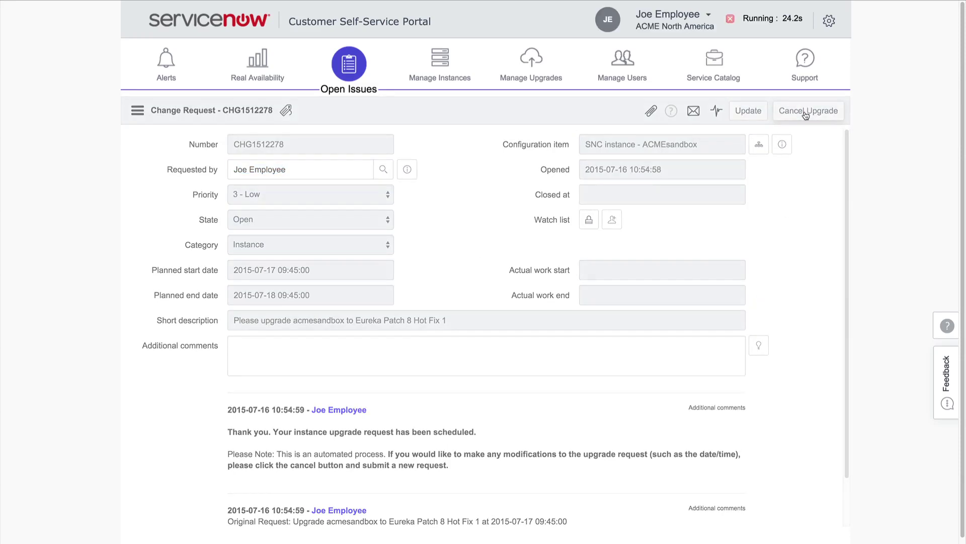
click(806, 111)
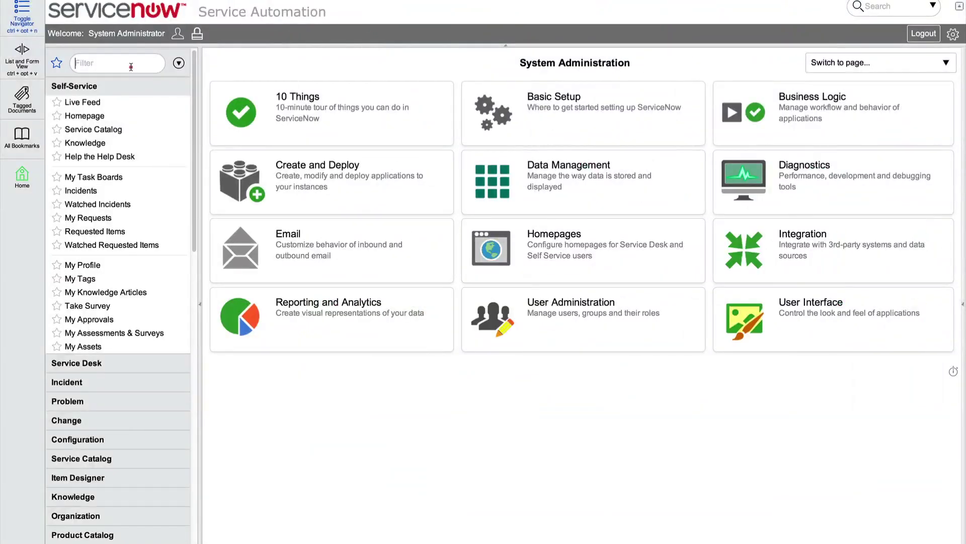
Step: Find 'system sch' in the navigator and open the Upgrade job from Scheduled Jobs
text(system s)
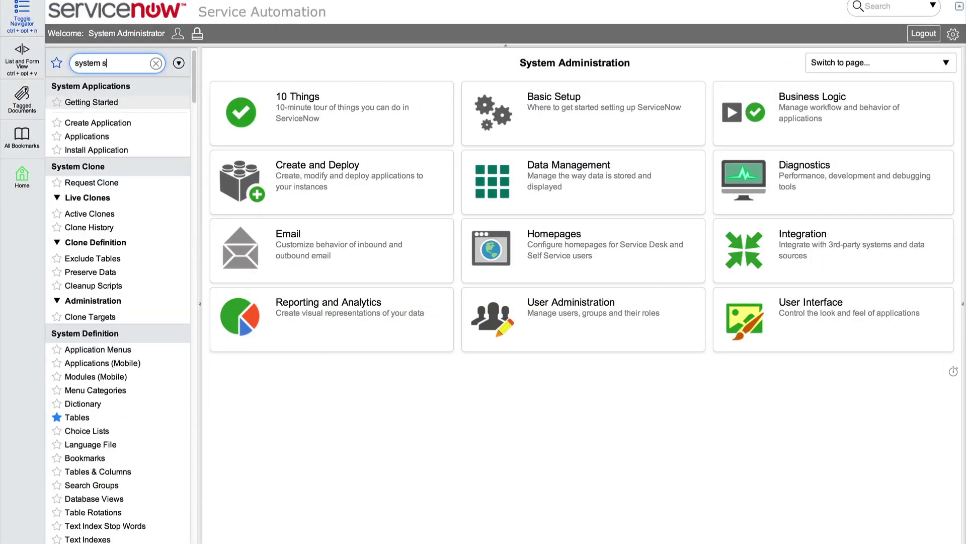
text(ch)
click(94, 133)
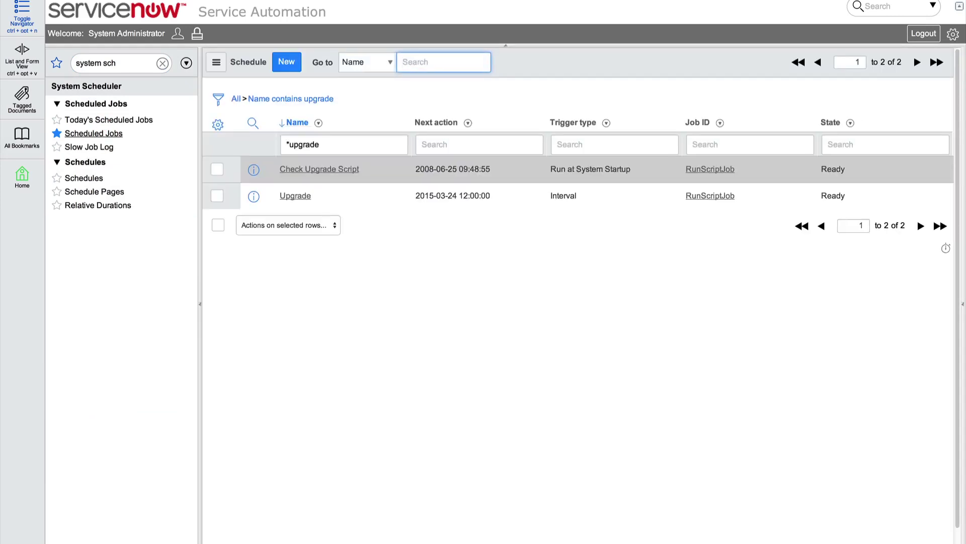
click(296, 195)
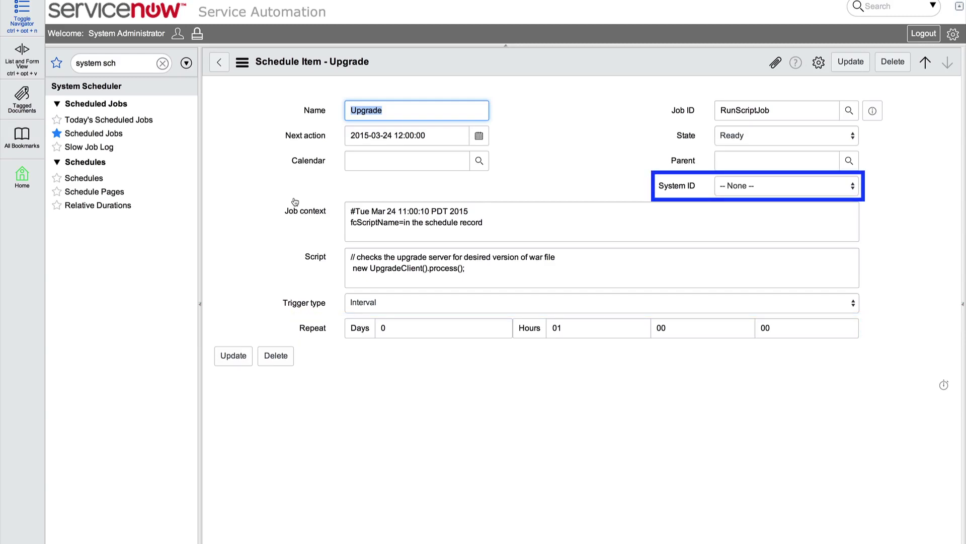
Step: Change the Upgrade job's next action time to 22:00 on 2015-03-24
click(477, 139)
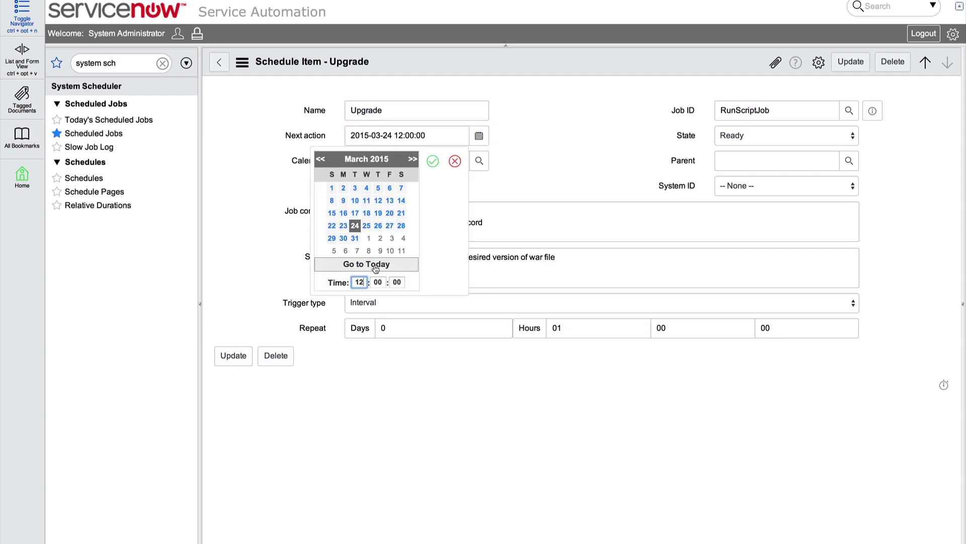
double_click(359, 282)
text(22)
click(433, 161)
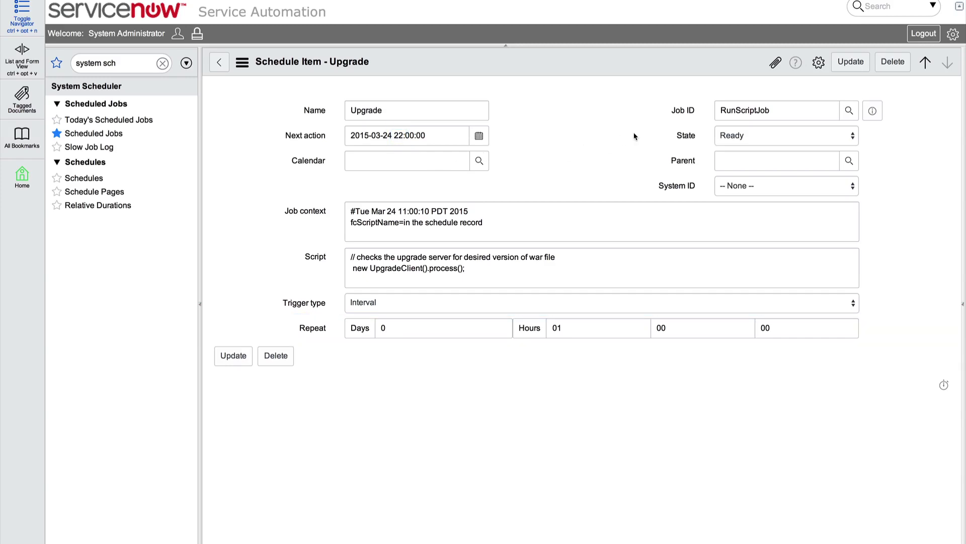
click(850, 67)
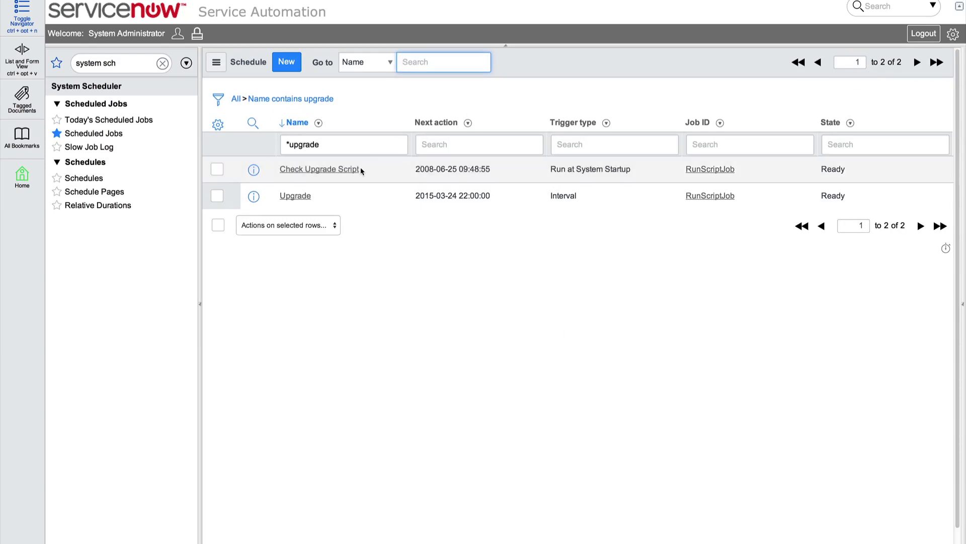
Step: Open the Check Upgrade Script job from the filtered list
click(340, 168)
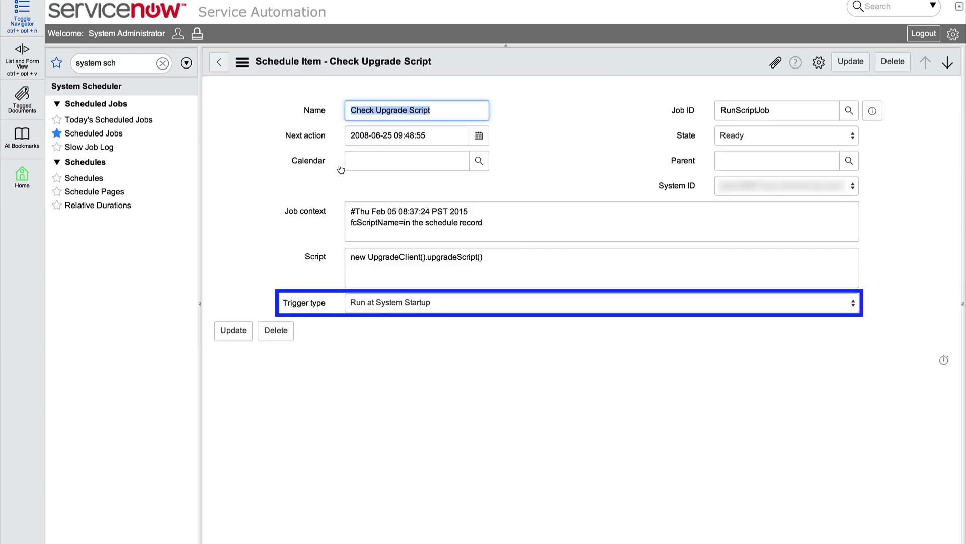